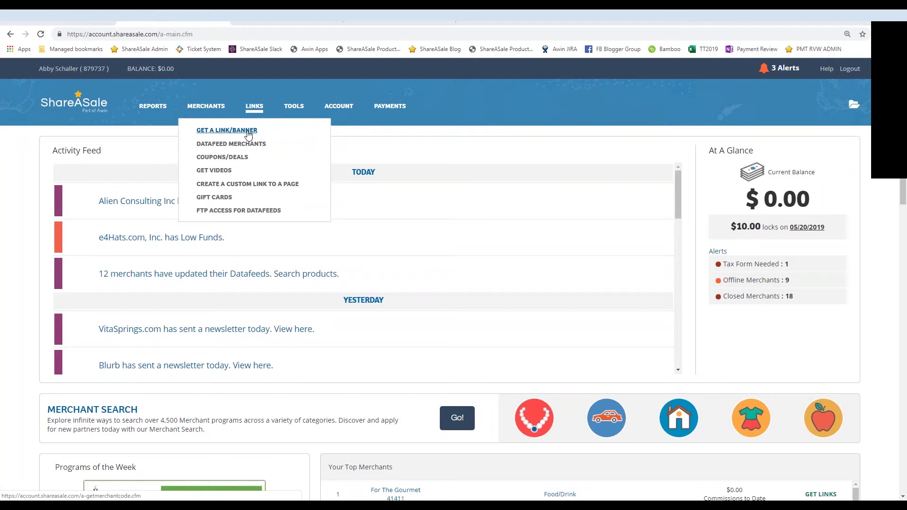
Open the Product Showcases tool and look through the existing showcases.
mouse_move(294, 109)
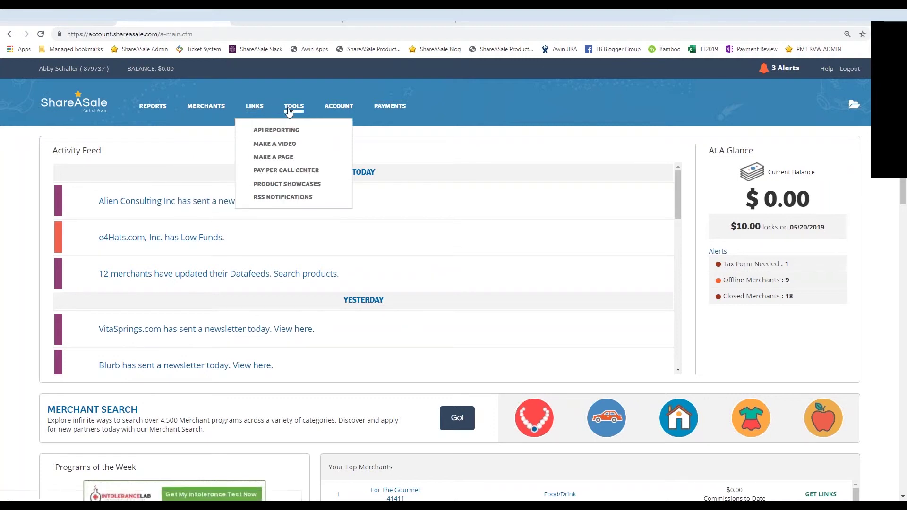
left_click(288, 187)
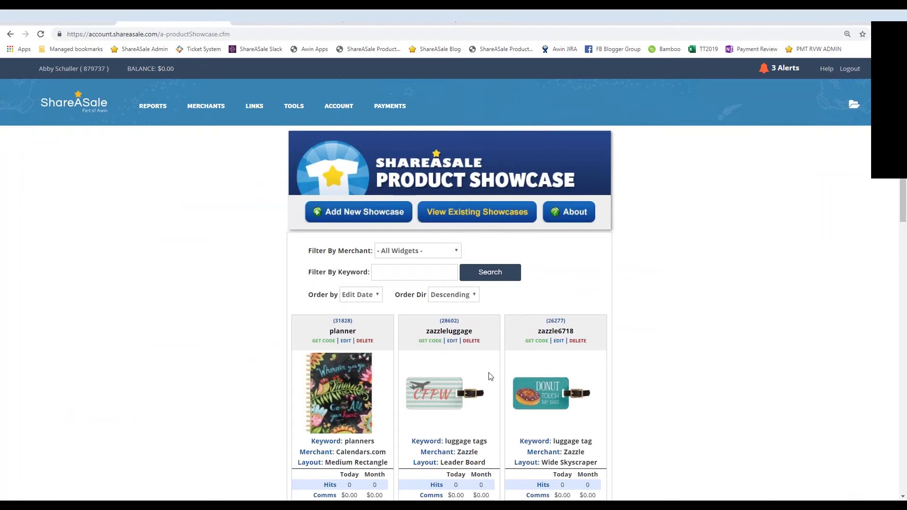
scroll(490, 333, "down", 3)
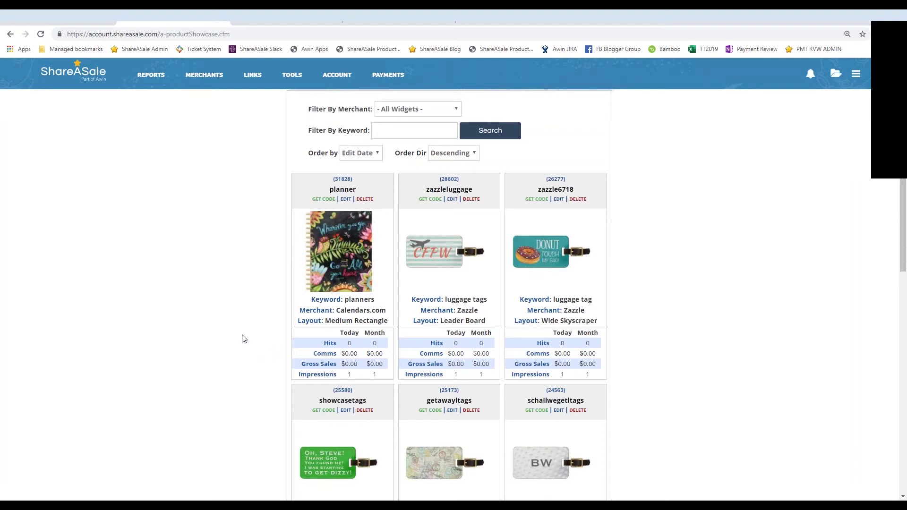
scroll(234, 341, "up", 3)
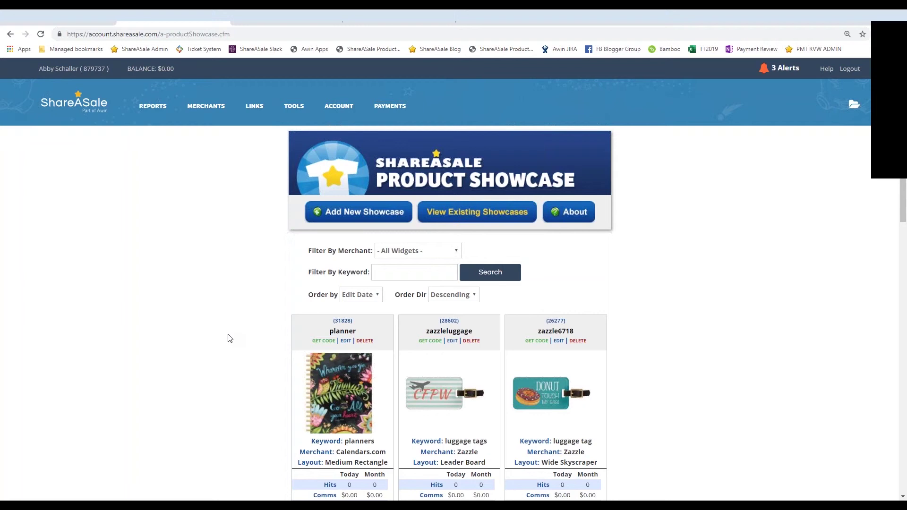
Start a new showcase and show the products matching the keyword "planners" from all merchants.
left_click(345, 218)
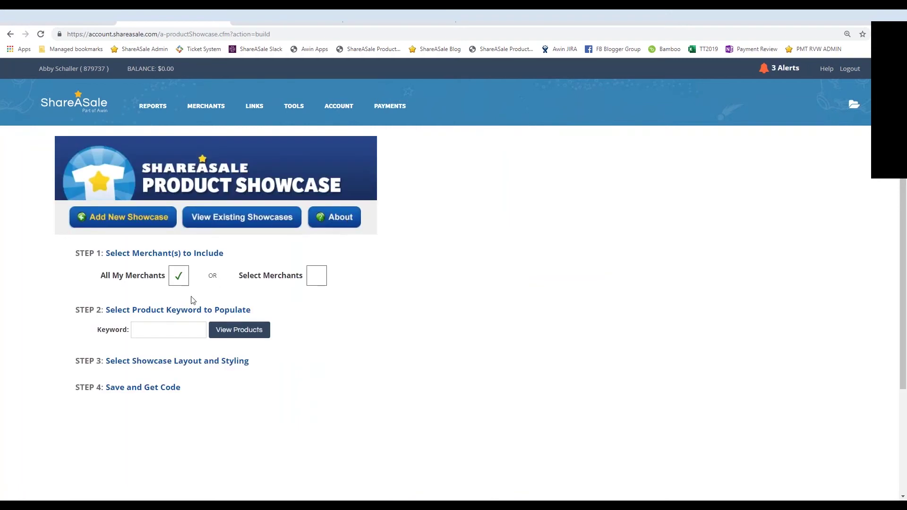
left_click(162, 328)
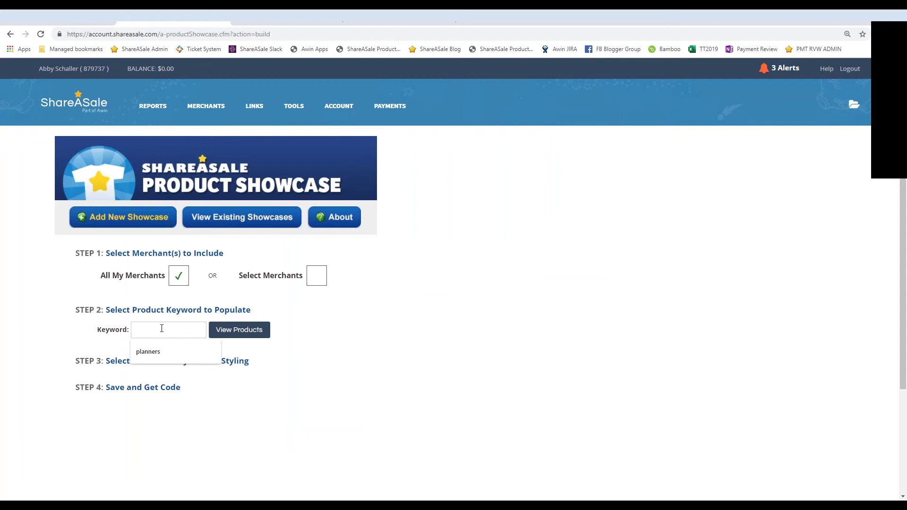
left_click(167, 355)
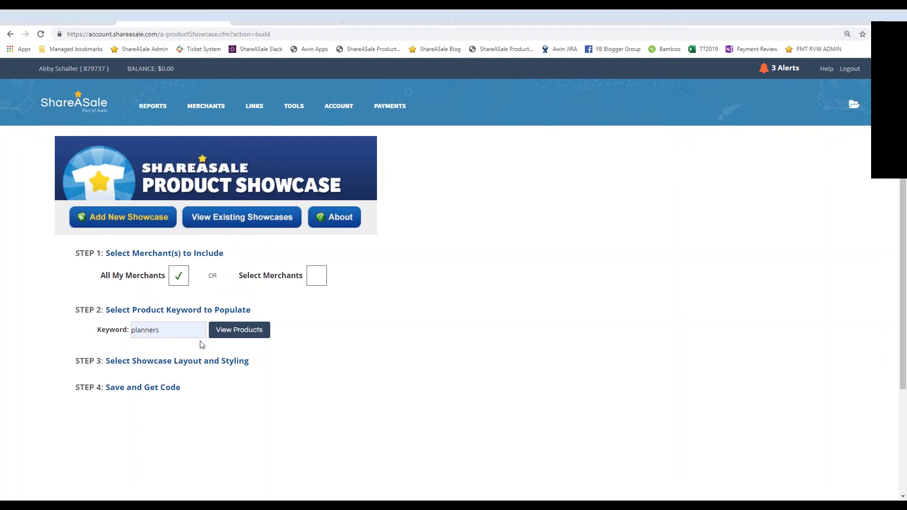
left_click(229, 334)
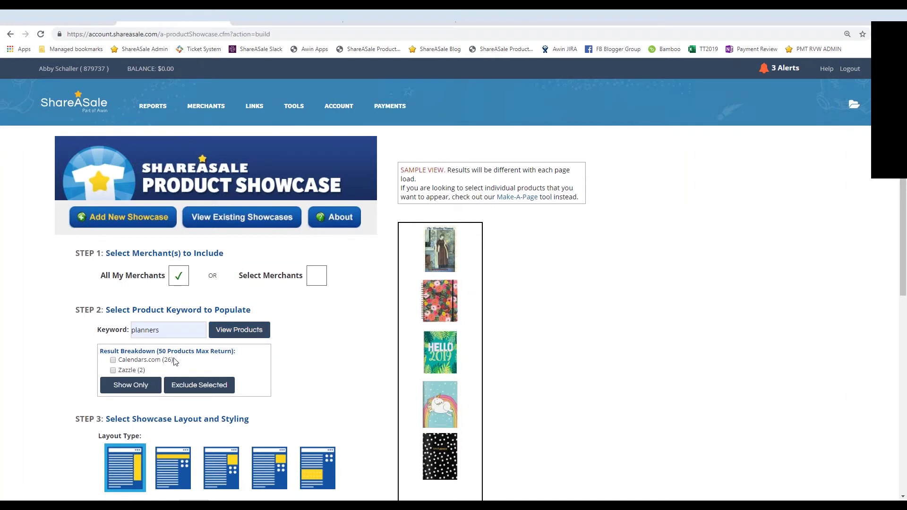
Check the product count per merchant in the result breakdown and restrict the showcase to Calendars.com only.
scroll(448, 311, "down", 1)
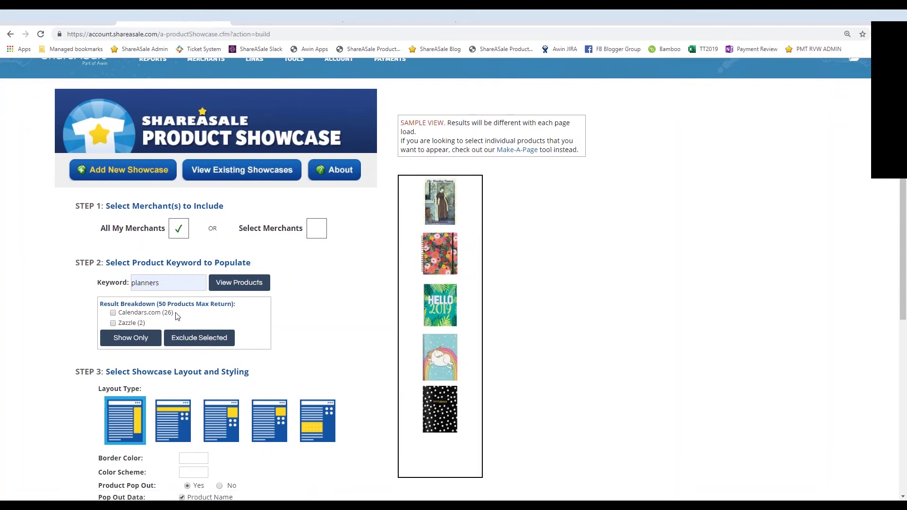
left_click_drag(174, 314, 162, 314)
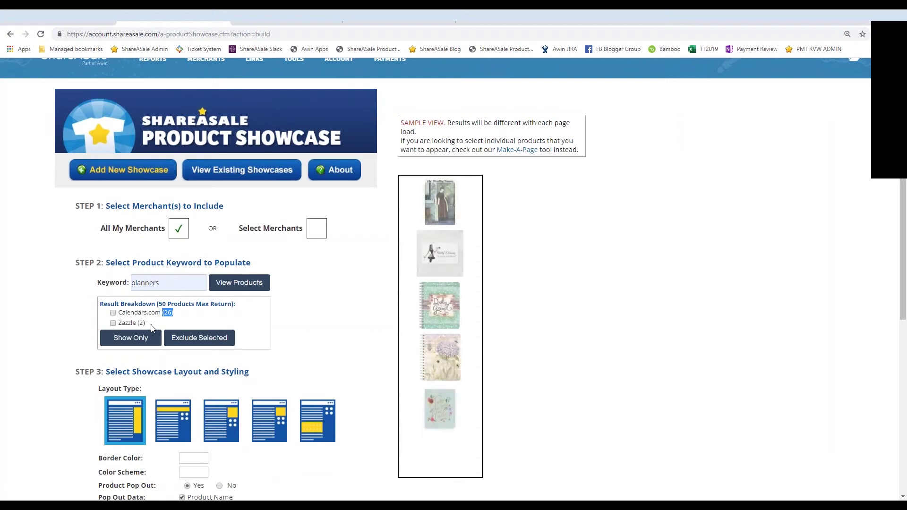
left_click(144, 323)
left_click_drag(144, 323, 138, 323)
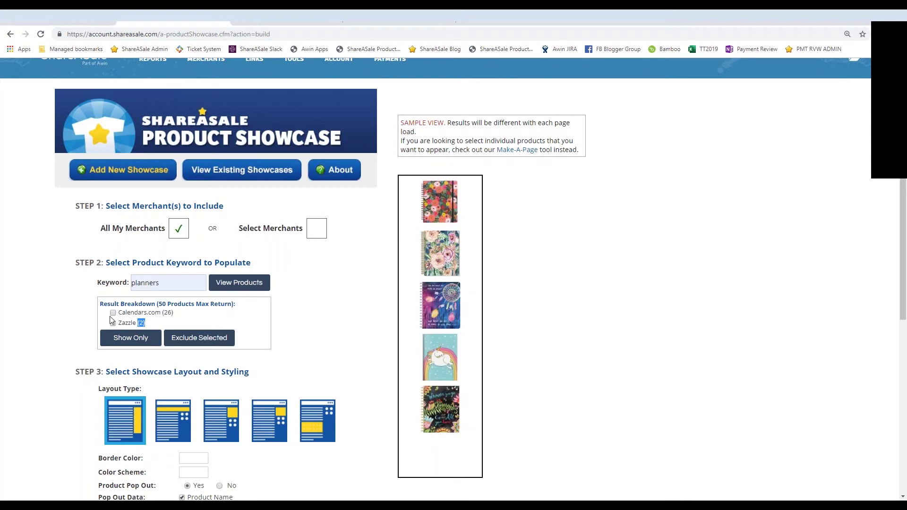
left_click(113, 314)
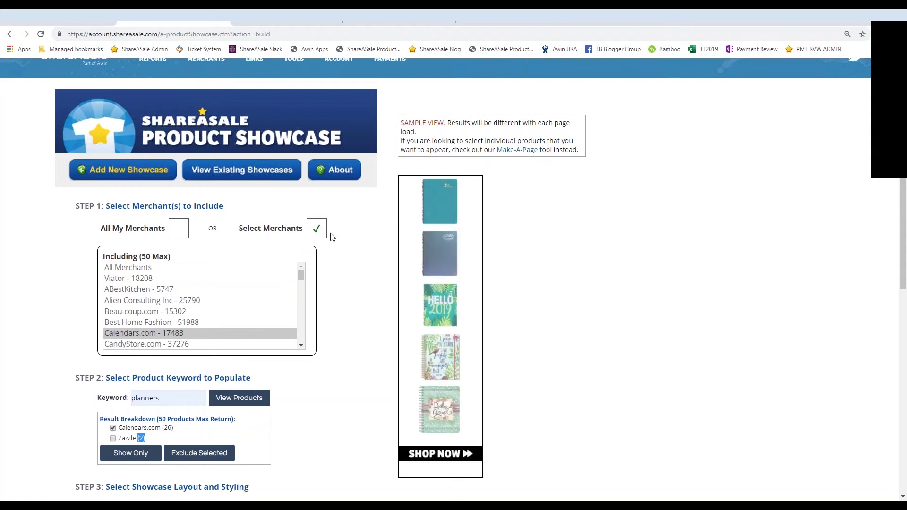
left_click(134, 454)
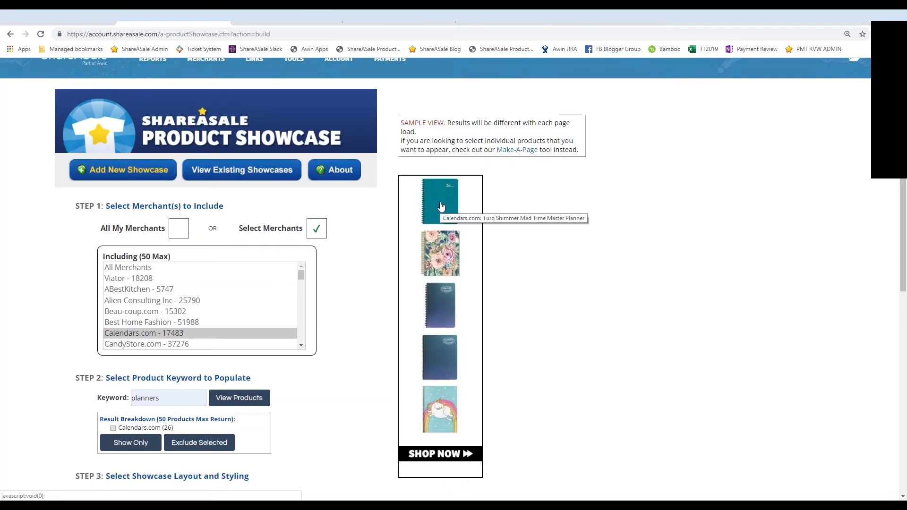
scroll(482, 263, "up", 1)
mouse_move(211, 111)
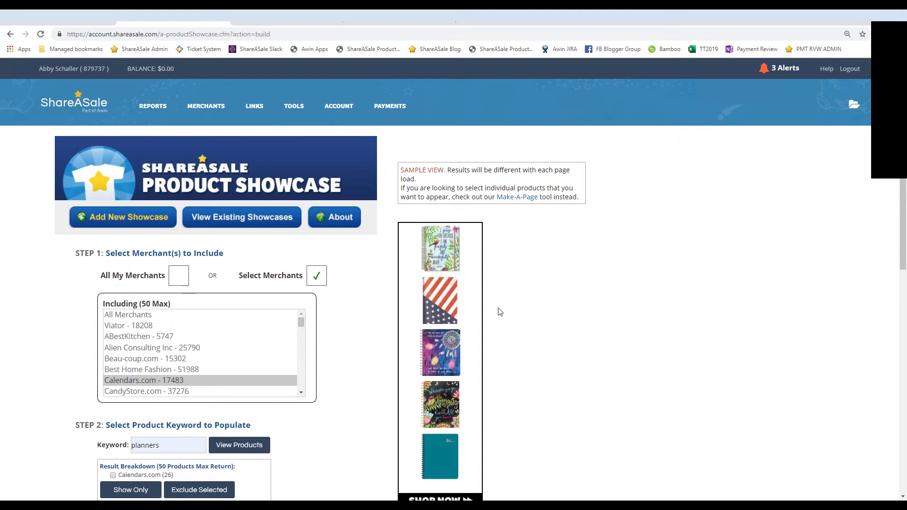
mouse_move(217, 112)
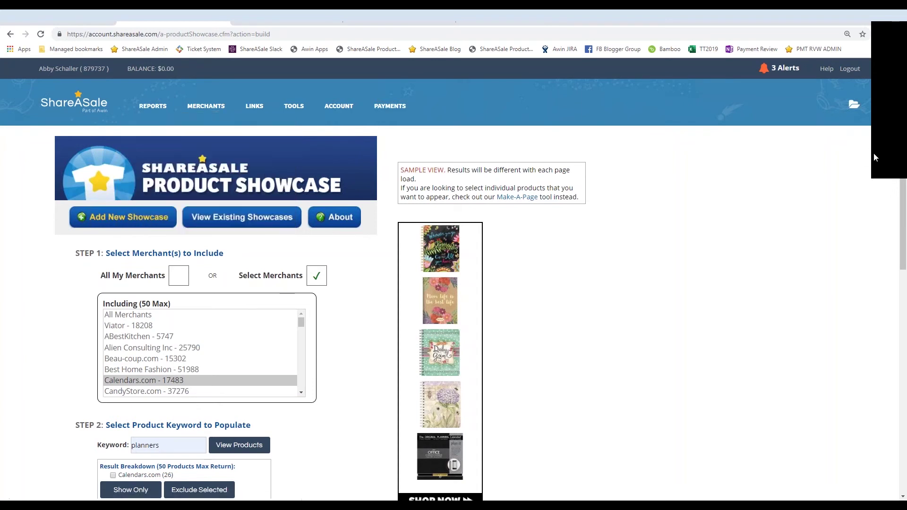
Preview the second through fifth showcase layout types in turn in the sample view.
scroll(904, 182, "down", 1)
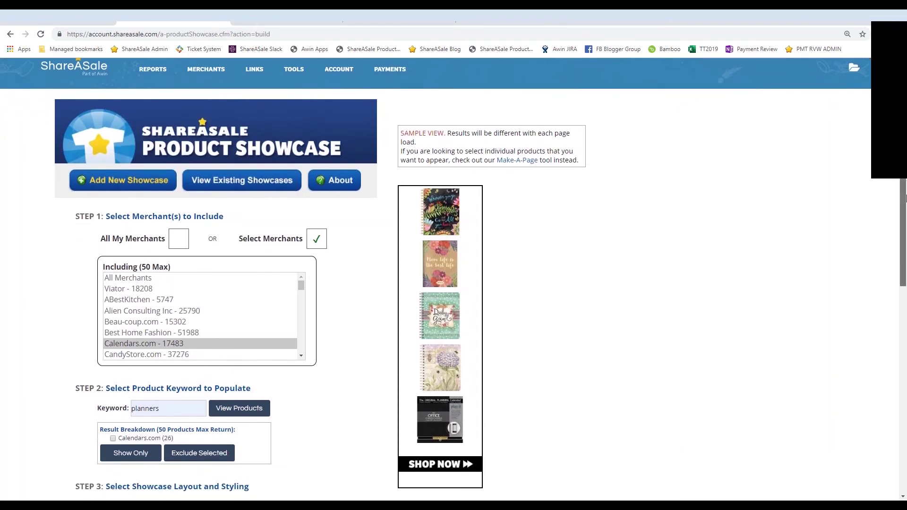
scroll(905, 202, "down", 2)
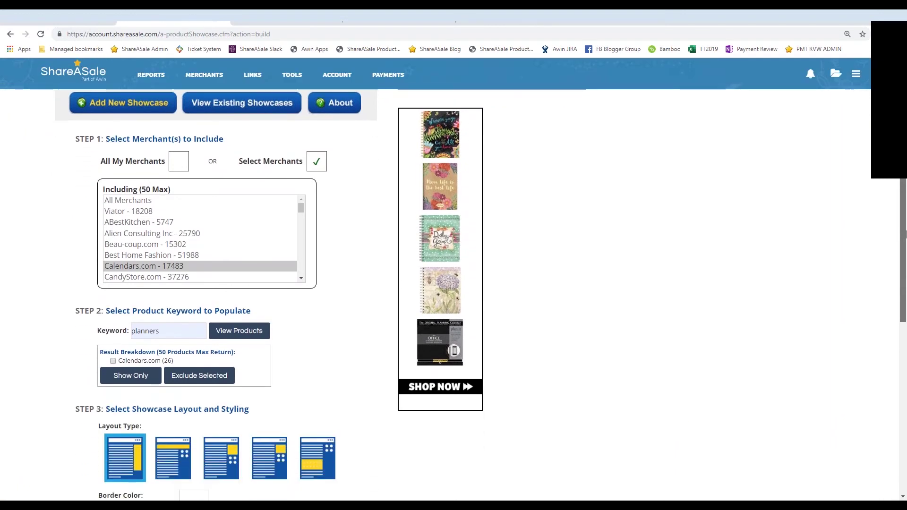
scroll(904, 234, "down", 1)
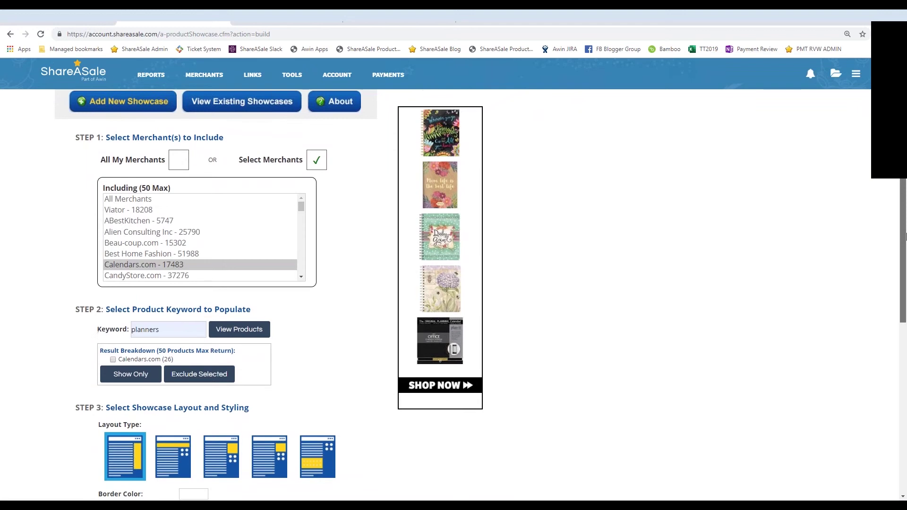
left_click_drag(904, 241, 884, 228)
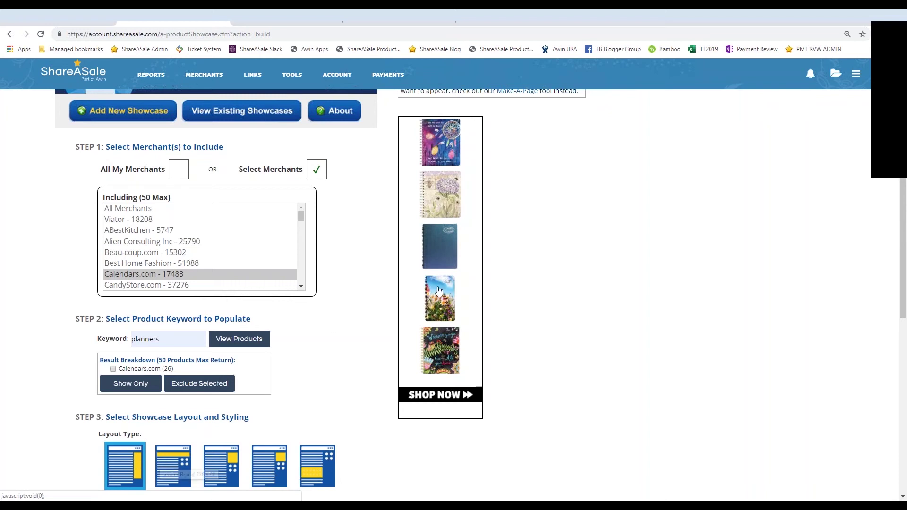
left_click(162, 471)
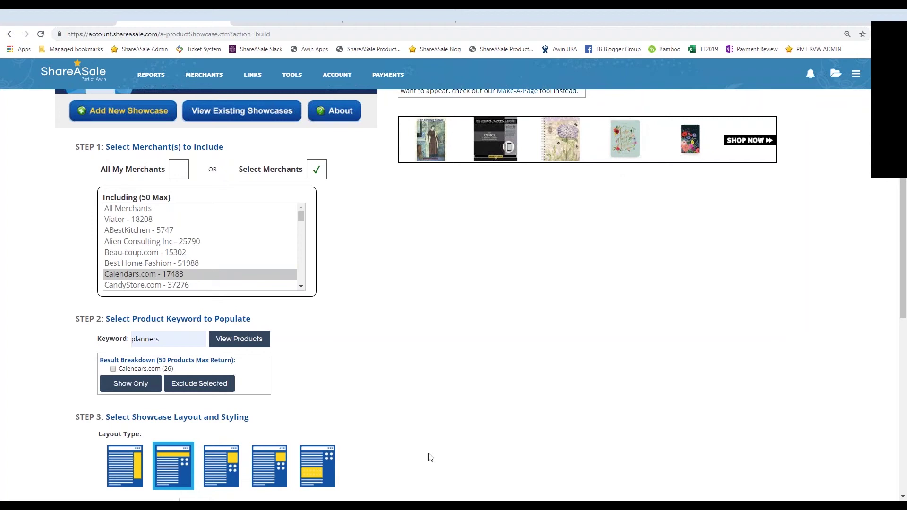
left_click(222, 470)
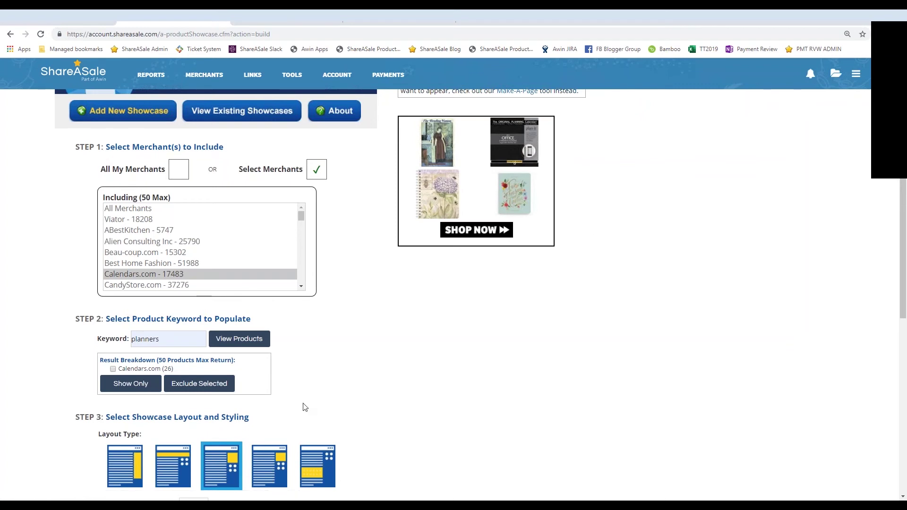
left_click(282, 459)
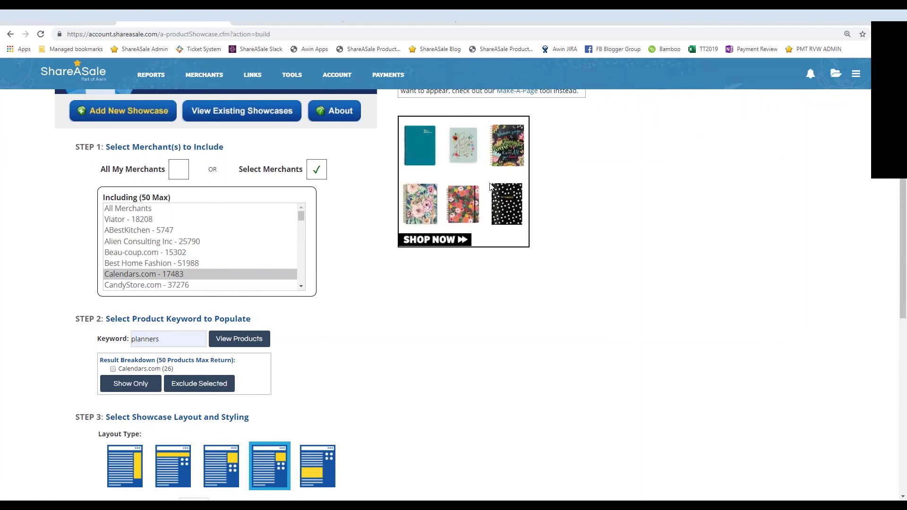
left_click(312, 456)
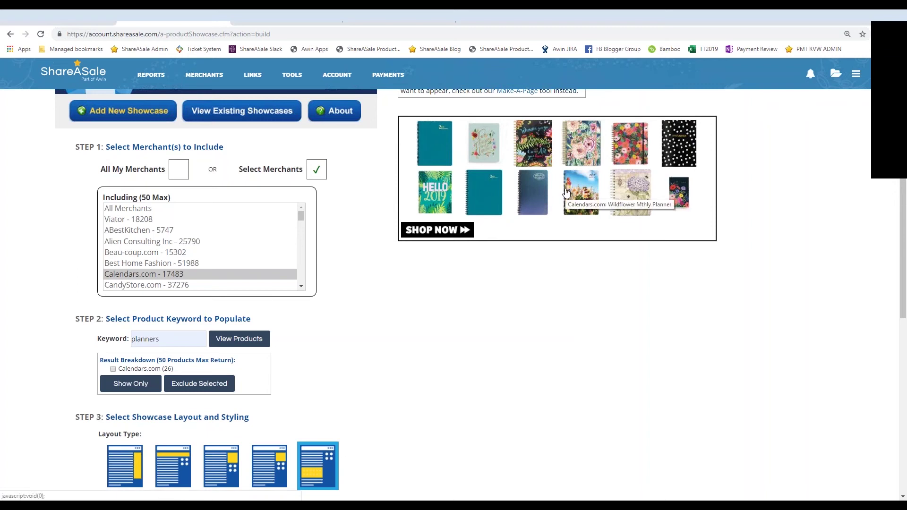
Set the showcase layout to the third type, the block with a two-by-two product grid.
left_click(211, 466)
left_click(178, 458)
left_click(222, 467)
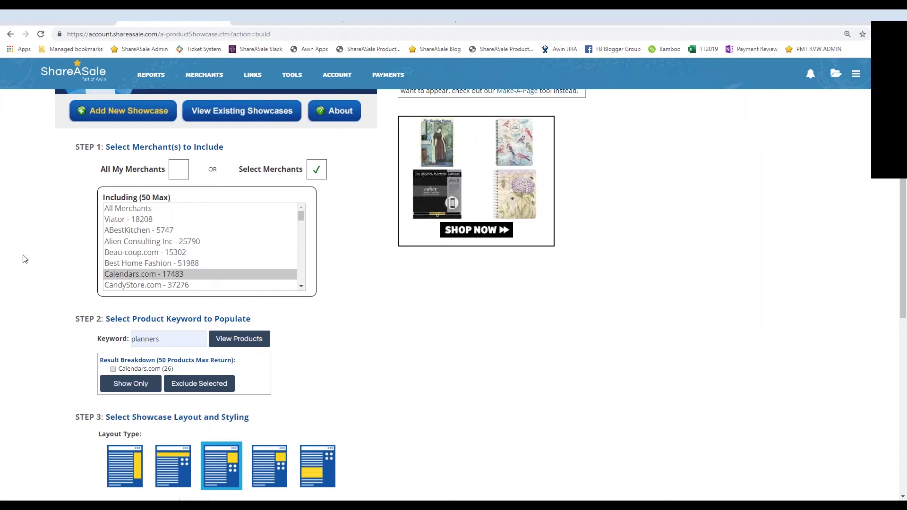
Set the showcase's border color to magenta (FF00FF) and check it in the sample view.
scroll(211, 355, "down", 2)
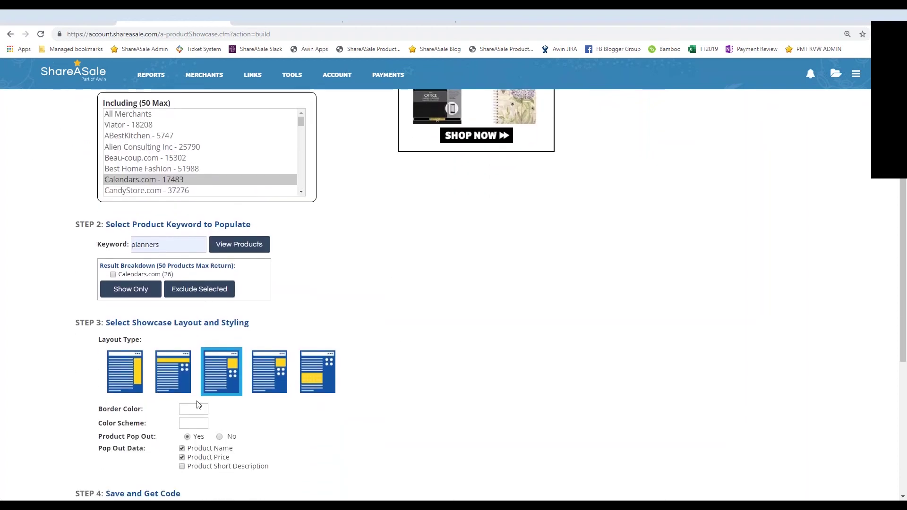
left_click(196, 409)
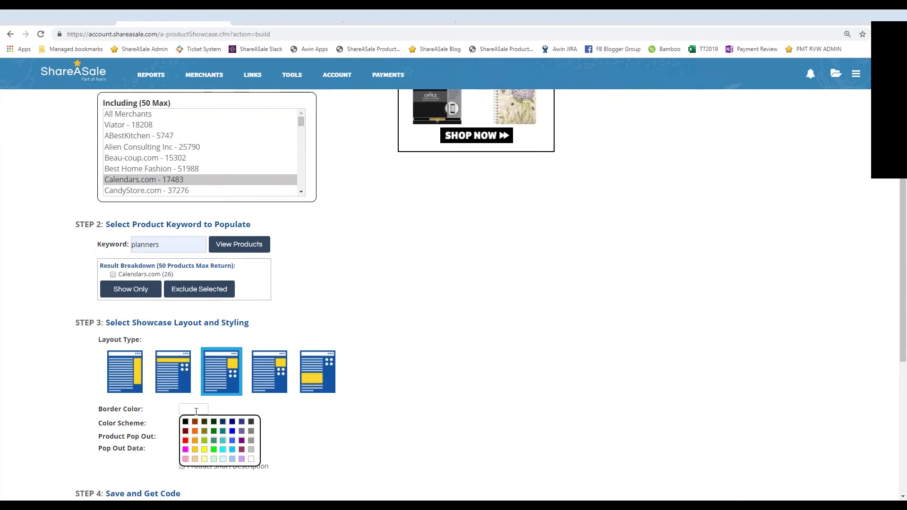
left_click(251, 440)
left_click(204, 410)
left_click(185, 450)
scroll(395, 390, "up", 2)
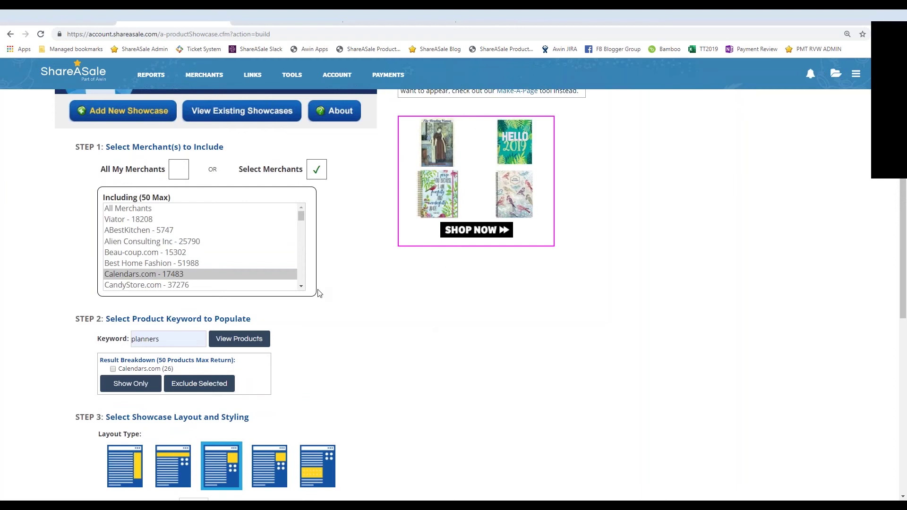
Try gray (808080) as the showcase's color scheme and check it in the sample view.
scroll(317, 293, "down", 2)
left_click(195, 424)
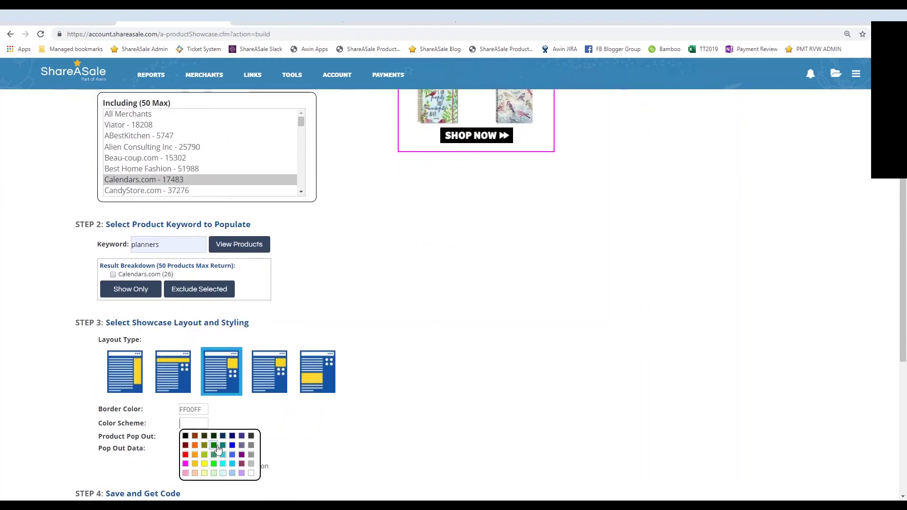
left_click(255, 463)
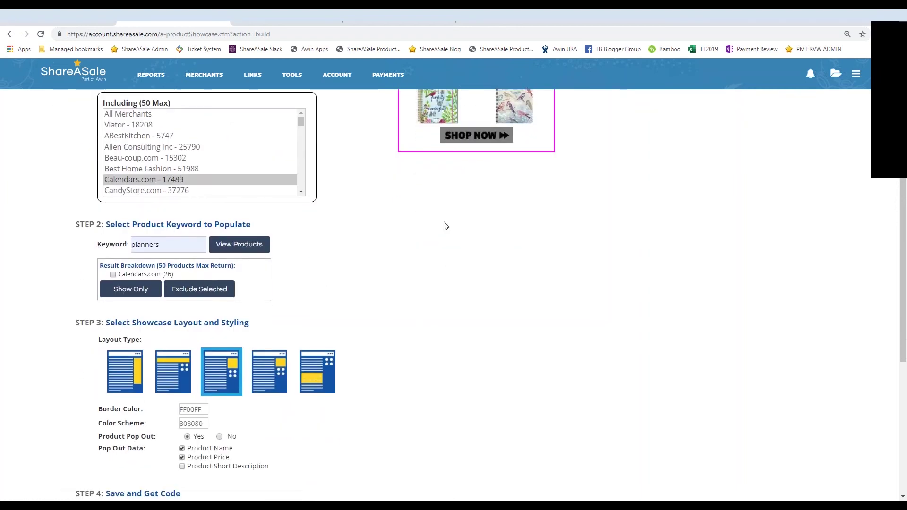
scroll(418, 325, "up", 2)
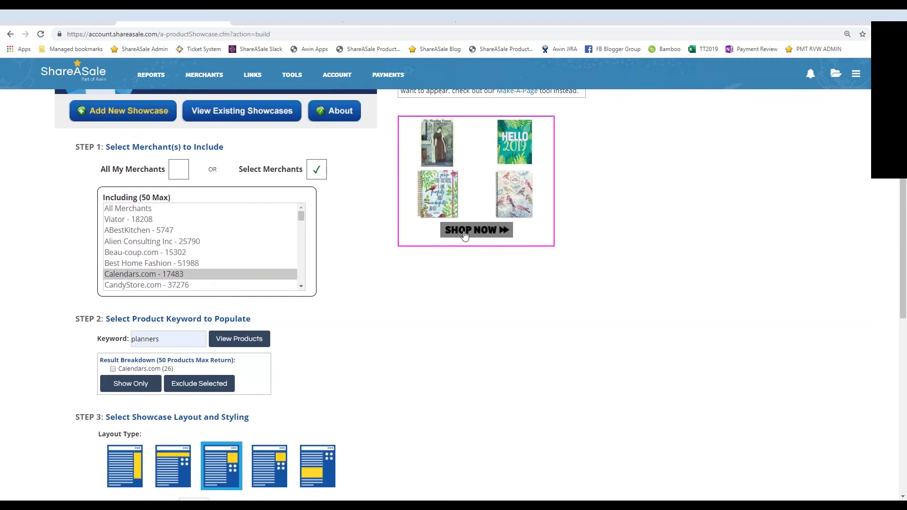
Set the showcase's color scheme to light yellow (FFFF99).
scroll(322, 367, "down", 2)
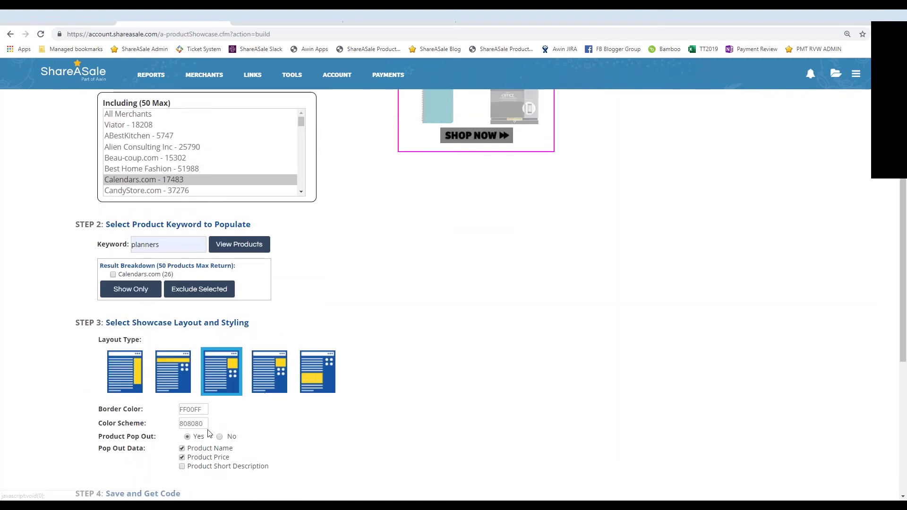
left_click(200, 425)
left_click(209, 468)
Open the pop-out of the first product in the sample showcase and browse to the following product.
scroll(331, 314, "down", 1)
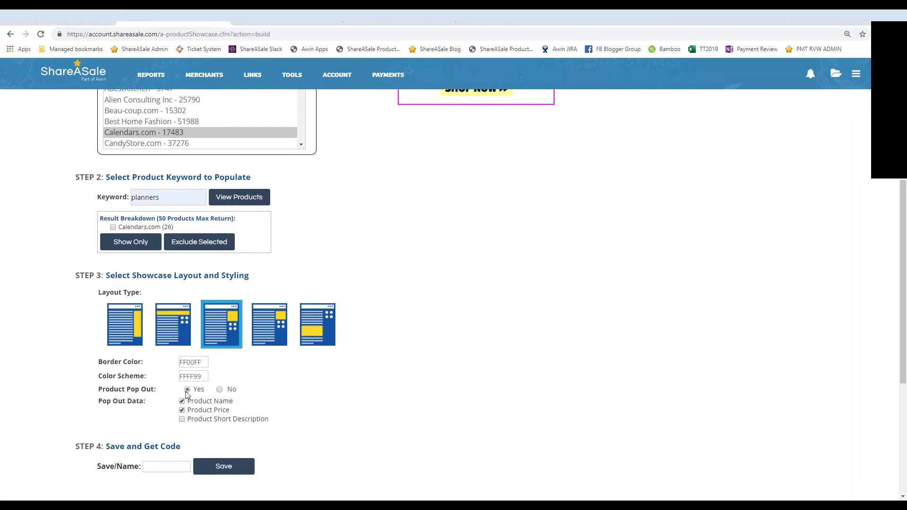
scroll(338, 378, "up", 4)
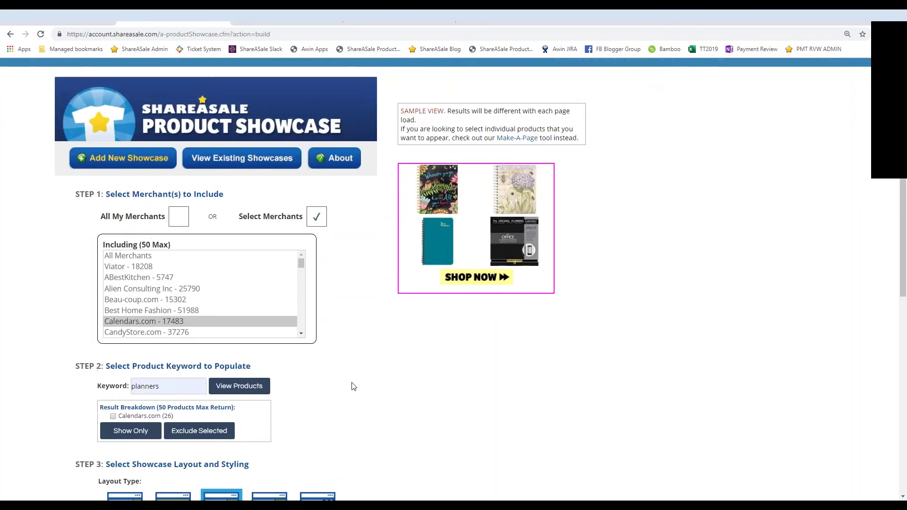
left_click(435, 204)
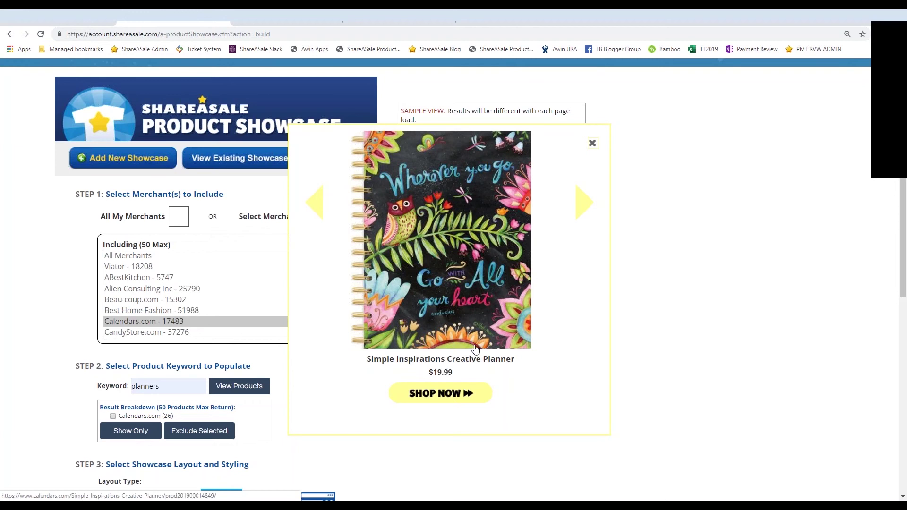
left_click(580, 205)
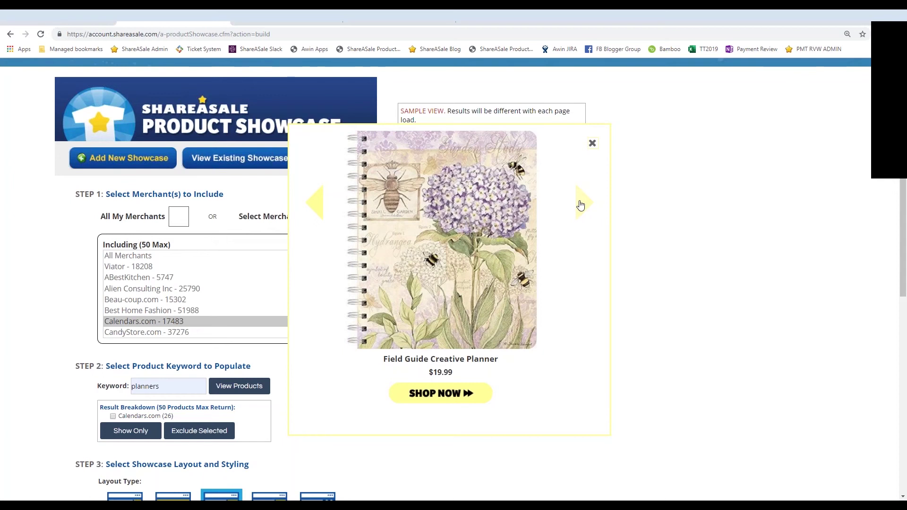
Browse through further products in the sample showcase's pop-out and close it.
left_click(580, 205)
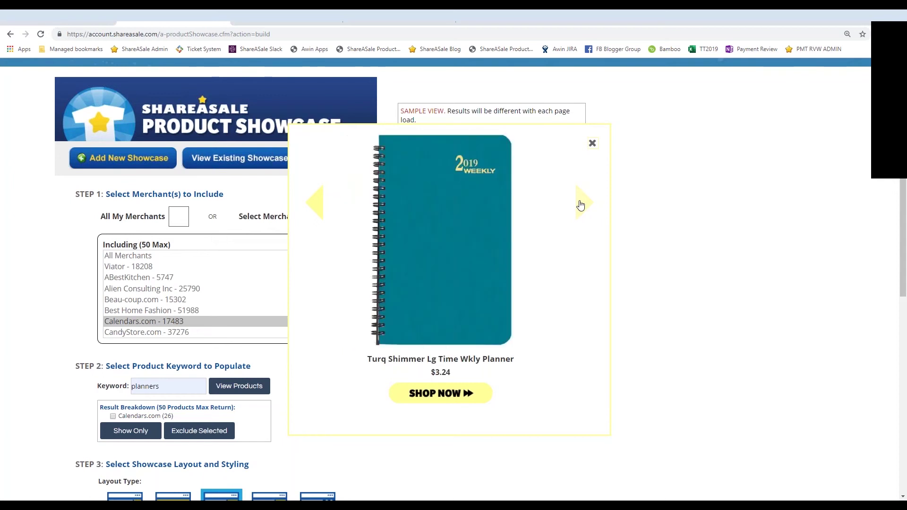
left_click(580, 205)
left_click(581, 205)
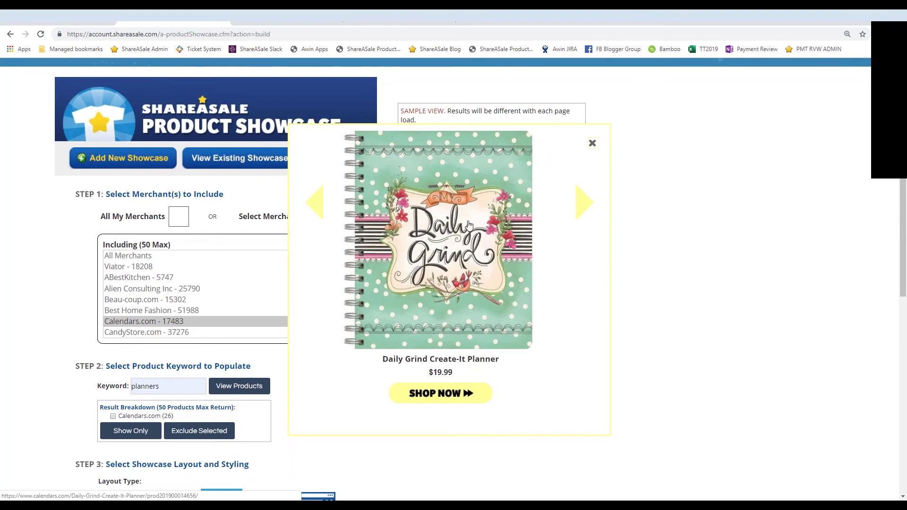
left_click(592, 143)
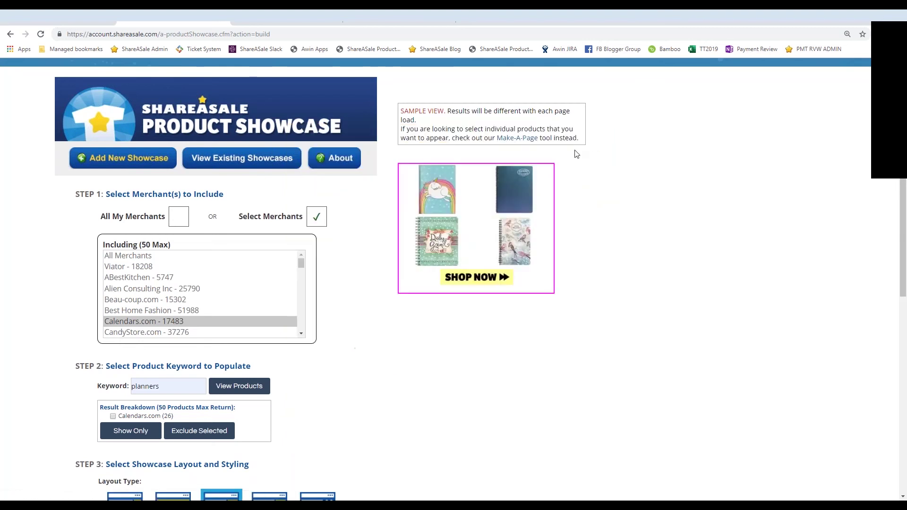
Try the showcase with the product pop-out turned off, and turn it back on.
scroll(348, 258, "down", 4)
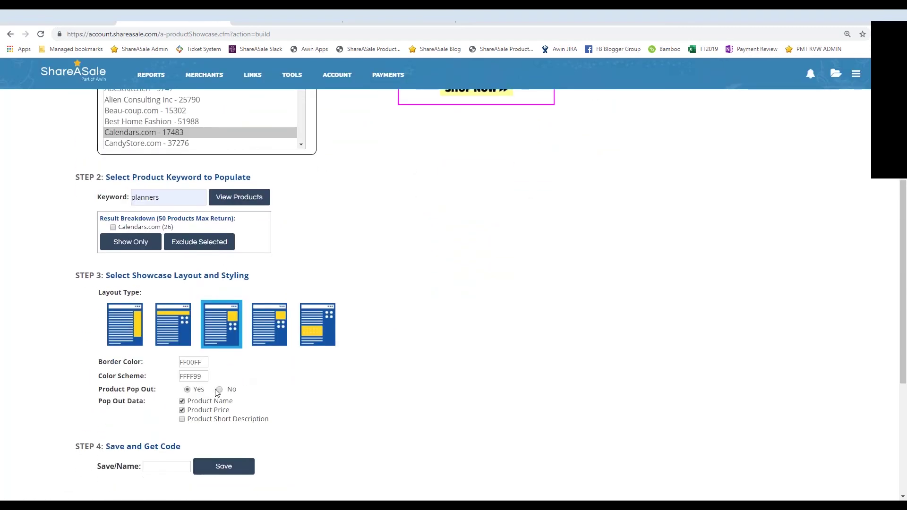
left_click(219, 390)
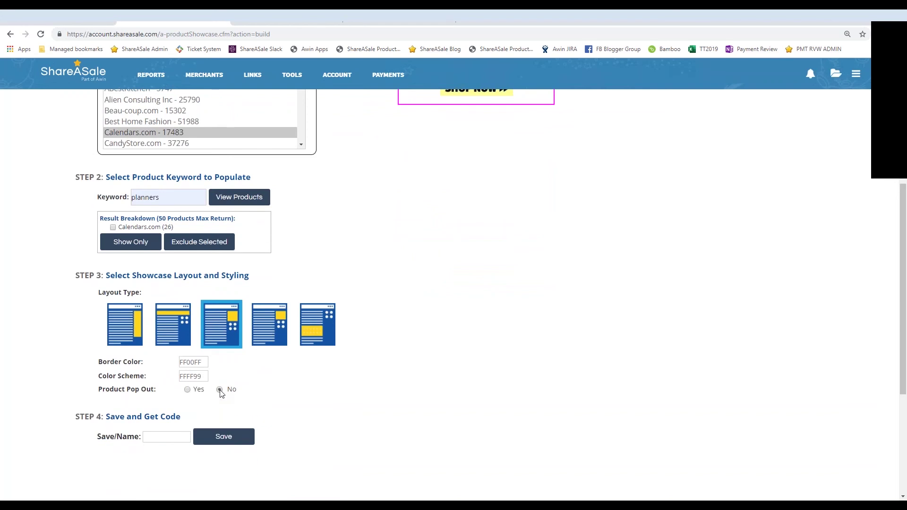
left_click(187, 390)
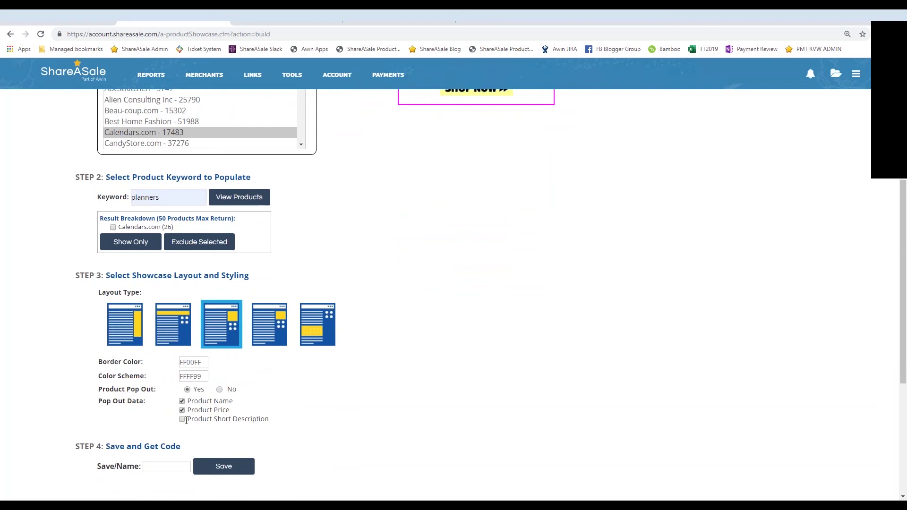
Try adding the product short description and removing the price from the pop-out data, and restore both options.
left_click(181, 420)
left_click(182, 410)
left_click(182, 410)
left_click(182, 419)
scroll(482, 321, "up", 1)
scroll(479, 318, "up", 1)
scroll(352, 282, "up", 1)
Name the showcase "Calendars Planners" and save it.
scroll(351, 279, "down", 5)
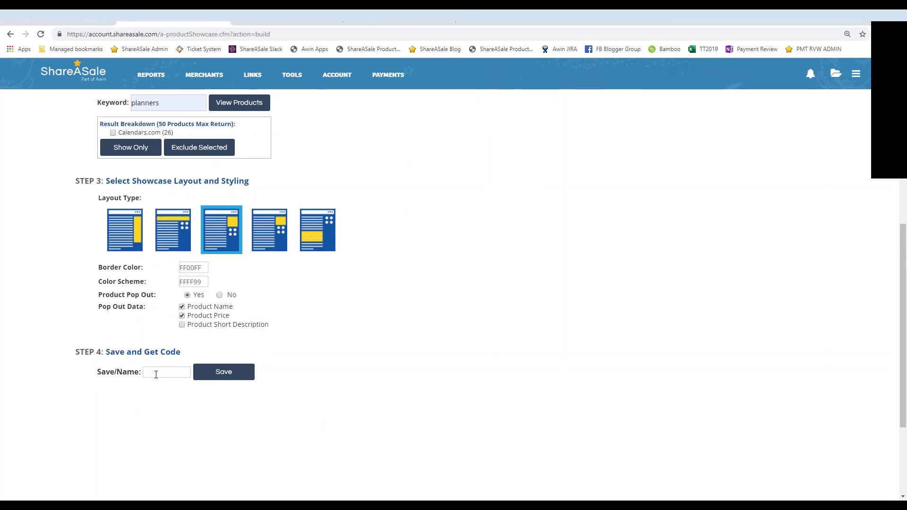
type("Calendars")
type(" Planners")
left_click(219, 376)
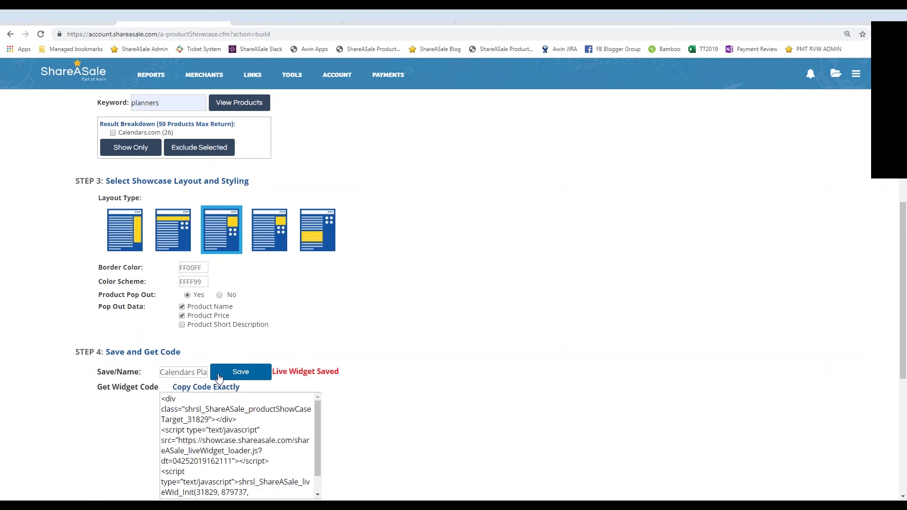
Copy the complete widget code generated for the saved showcase.
scroll(903, 274, "down", 1)
scroll(903, 274, "down", 2)
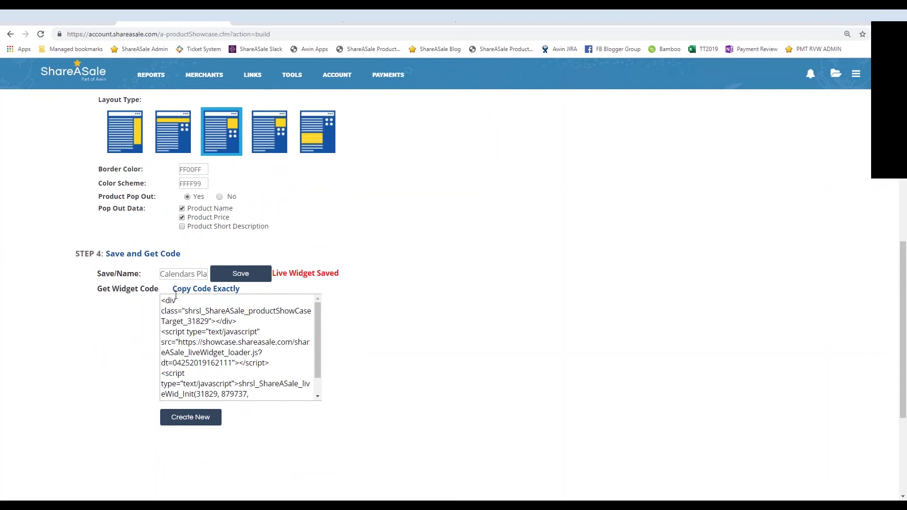
left_click_drag(162, 301, 283, 398)
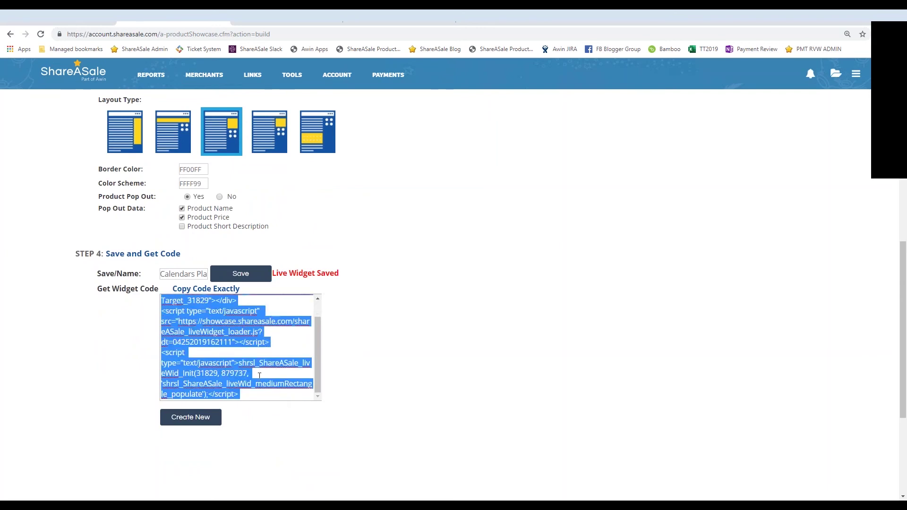
scroll(255, 359, "up", 3)
scroll(251, 349, "down", 3)
scroll(245, 359, "up", 1)
right_click(228, 347)
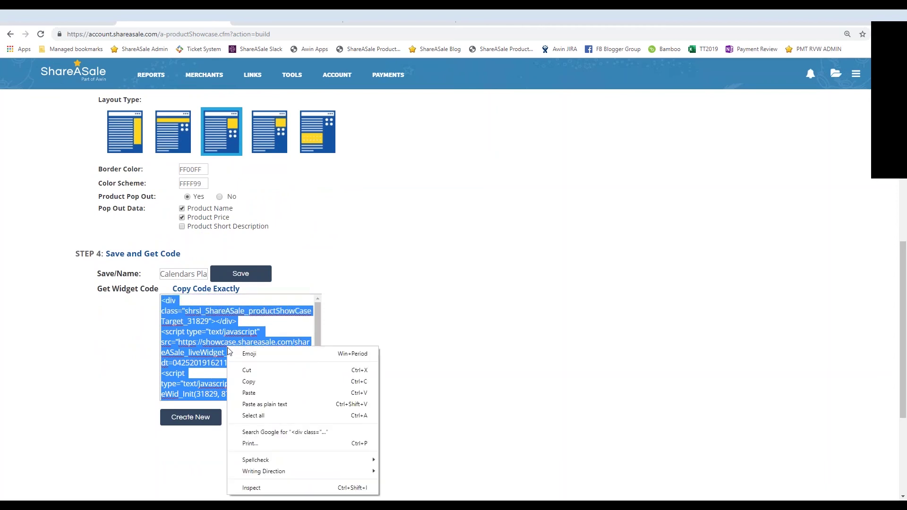
left_click(294, 386)
Switch to the Training post in the WordPress editor and examine where the widget code goes in its HTML block.
scroll(257, 351, "up", 1)
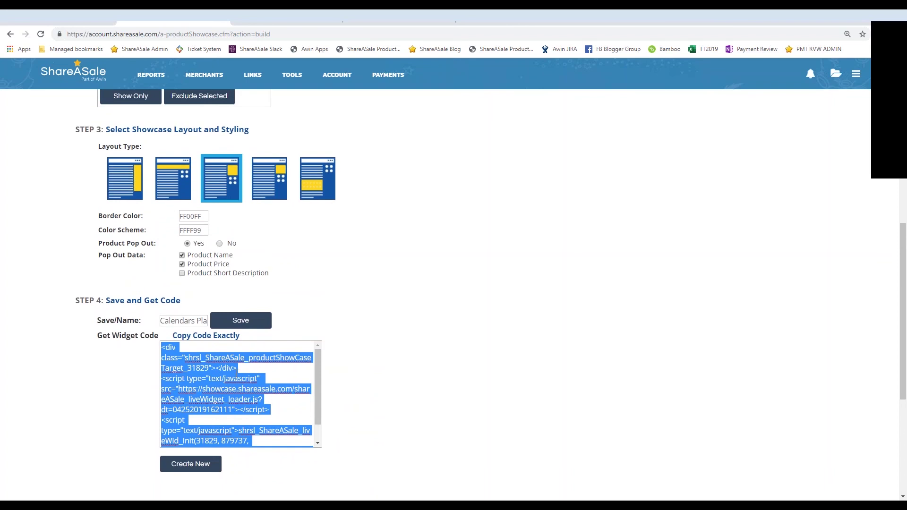
scroll(417, 338, "up", 7)
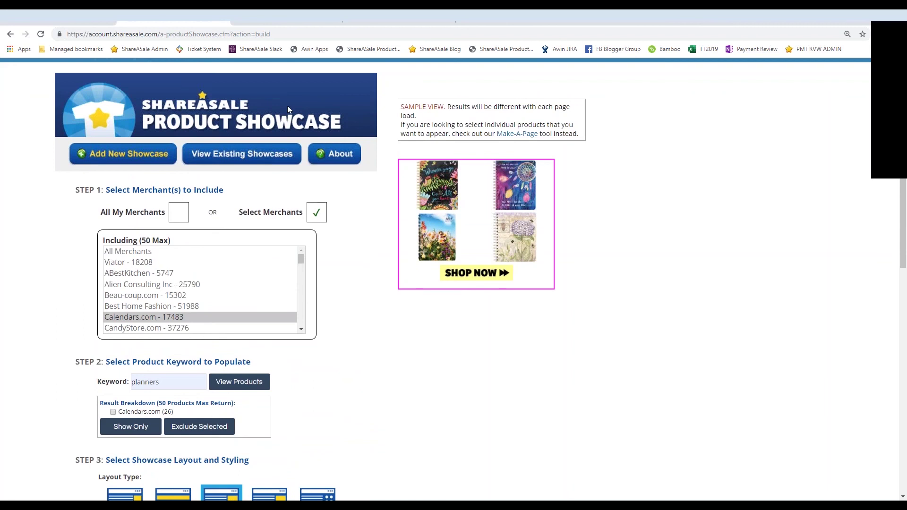
left_click(284, 17)
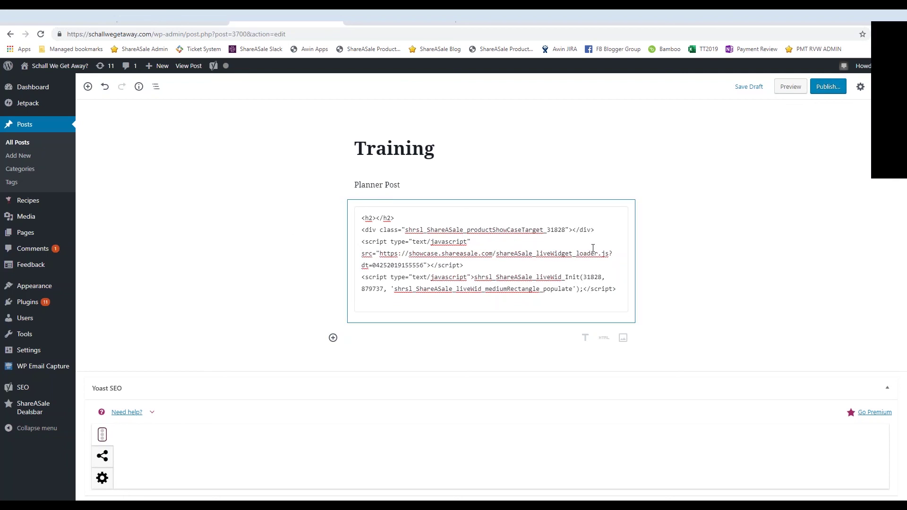
left_click(621, 291)
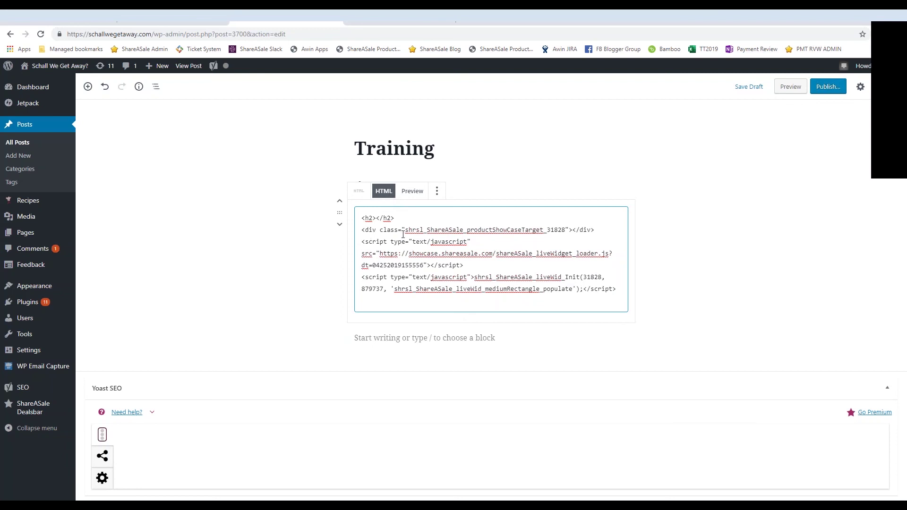
right_click(478, 242)
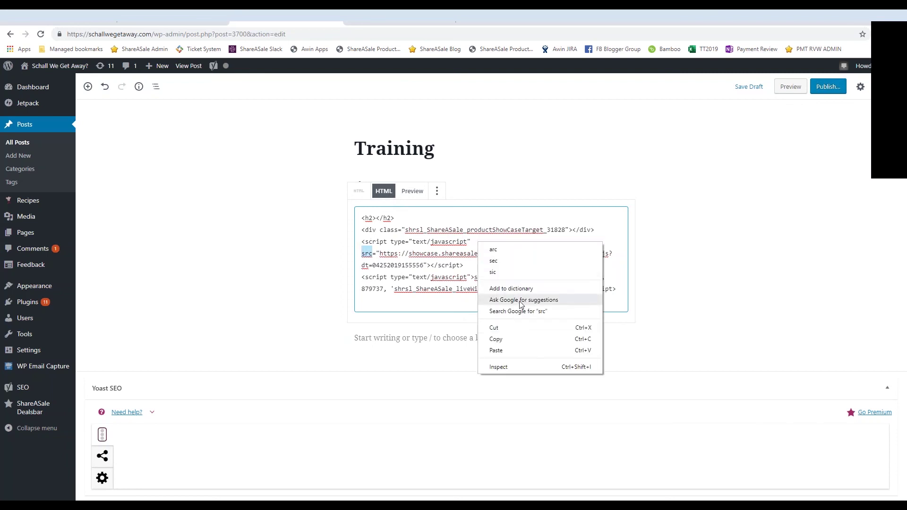
left_click(446, 304)
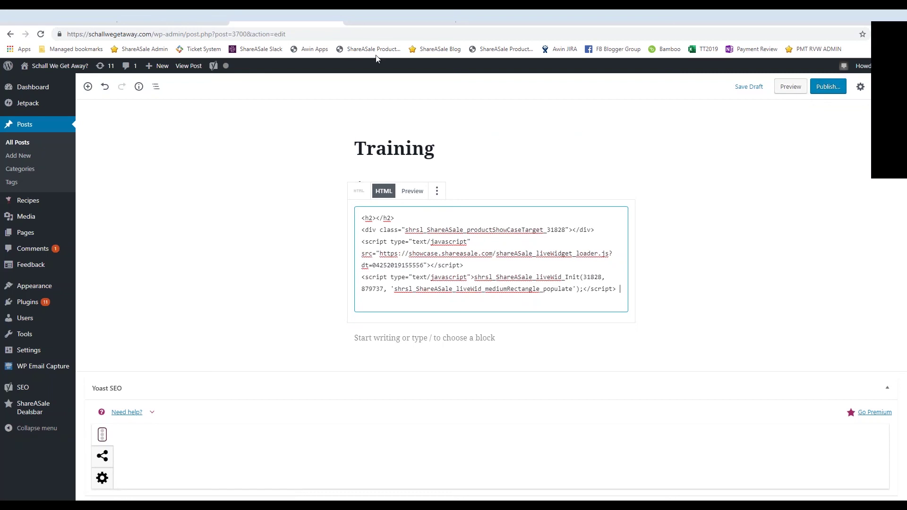
Switch to the Training post's preview and open the pop-out of the floral 2019 notebook planner in the embedded showcase.
left_click(381, 13)
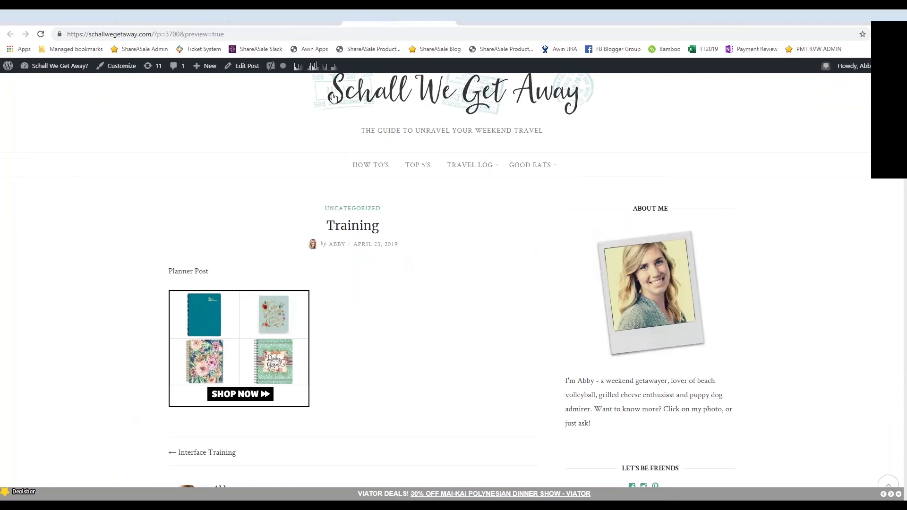
scroll(364, 289, "down", 3)
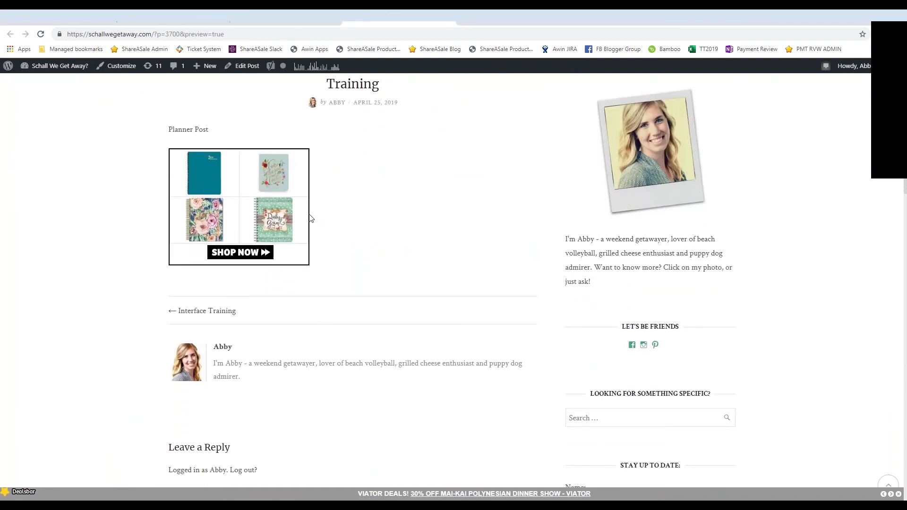
left_click(278, 181)
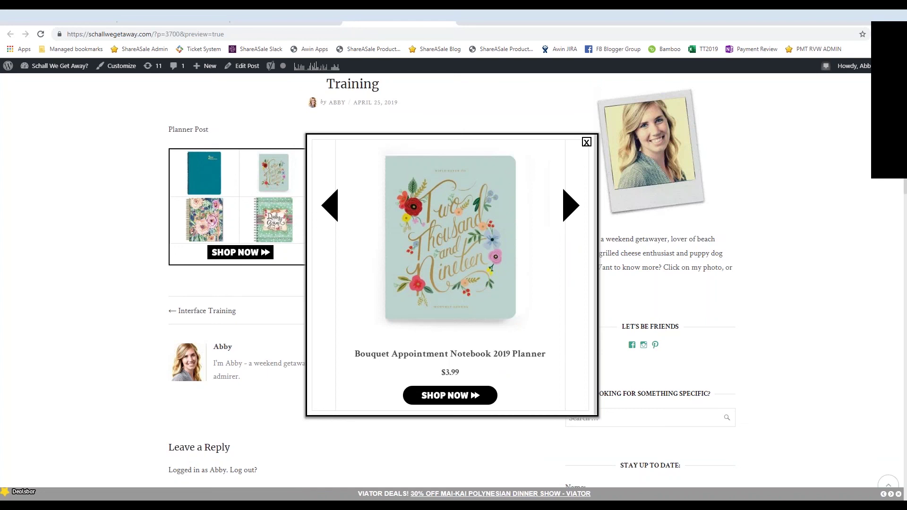
Advance the pop-out to the Daily Grind Create-It Planner, check its Calendars.com product page and return to the post preview.
left_click(571, 206)
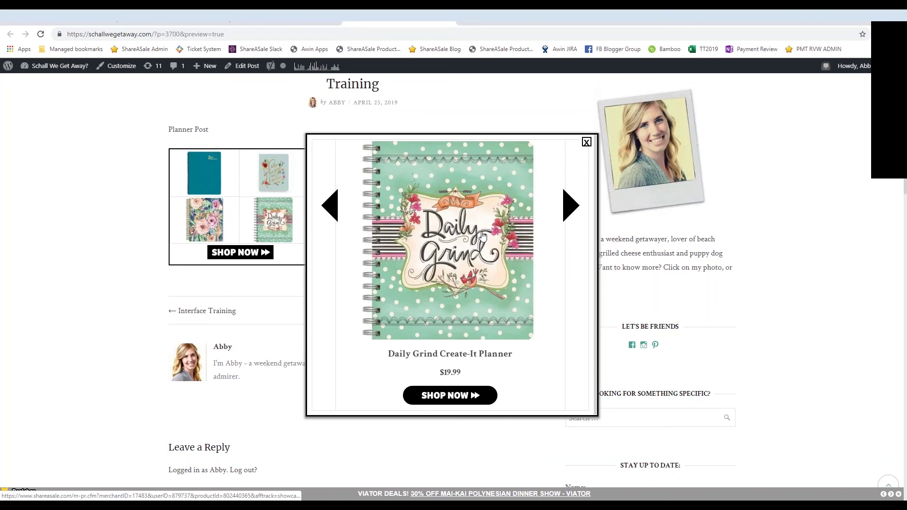
left_click(457, 242)
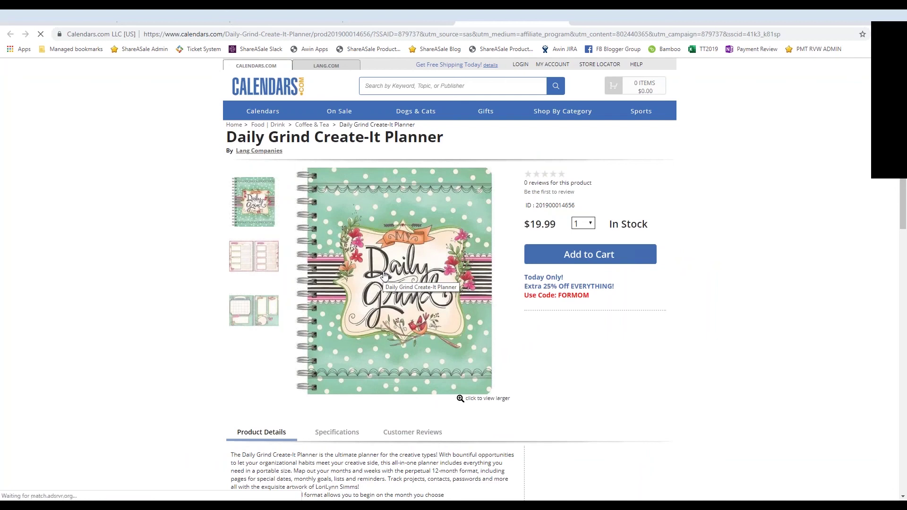
left_click(410, 15)
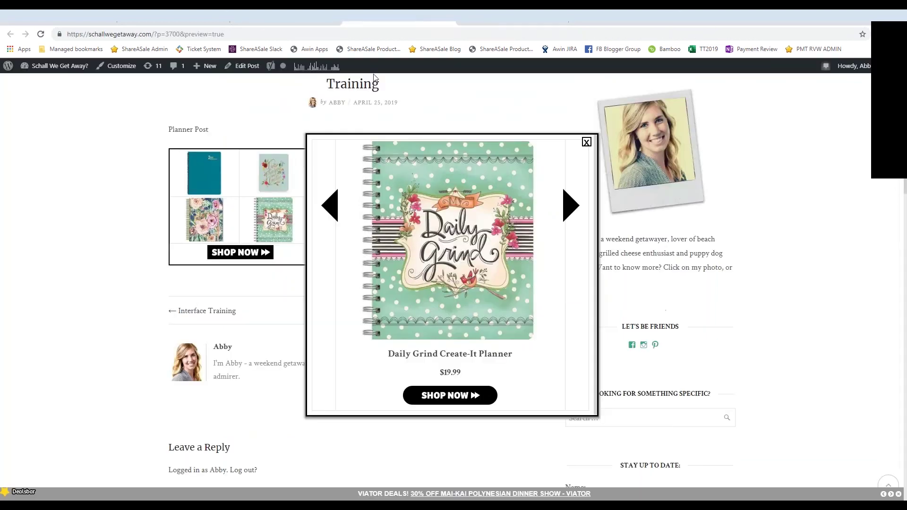
Browse two products further in the embedded showcase's pop-out and close it.
left_click(568, 207)
left_click(568, 206)
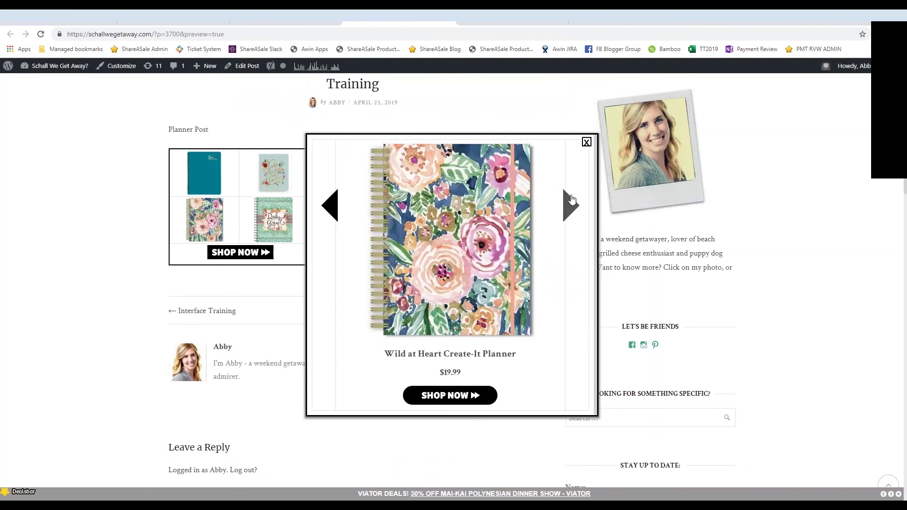
left_click(585, 143)
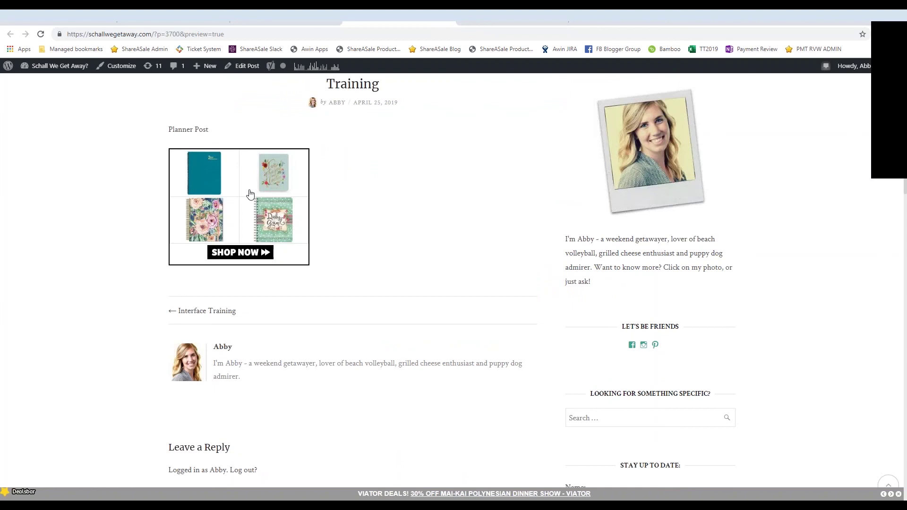
Switch back to the ShareASale showcase builder and locate the Product Showcases entry among the site's tools.
left_click(182, 12)
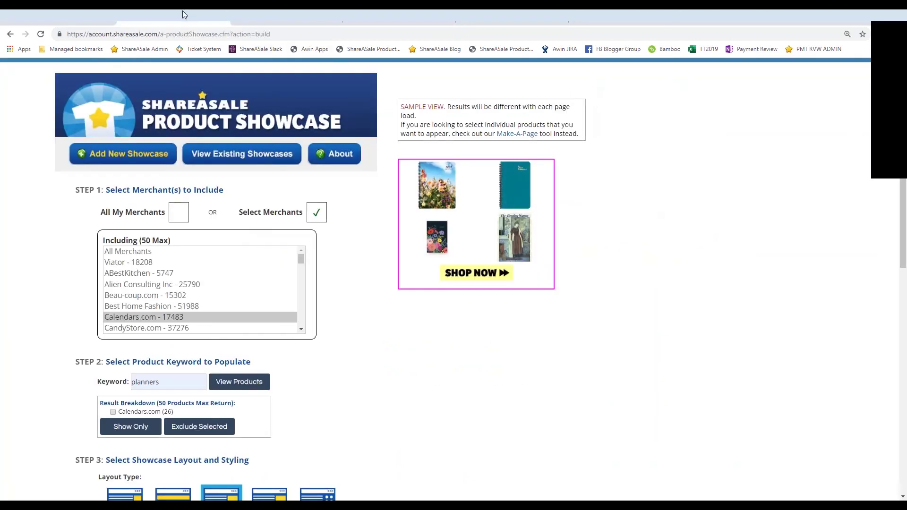
scroll(240, 244, "up", 2)
mouse_move(293, 105)
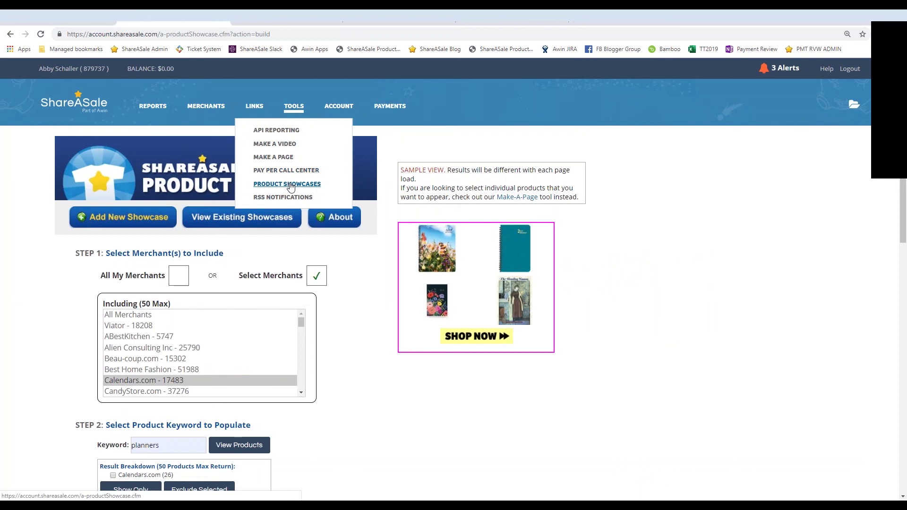